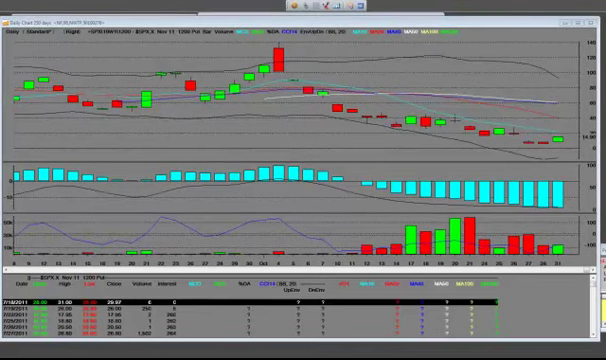
# Step: Move the SPX Nov 11 1200 put quote window to the centre of the chart
pyautogui.moveTo(35, 112)
pyautogui.mouseDown()
pyautogui.moveTo(400, 70)
pyautogui.moveTo(352, 52)
pyautogui.mouseUp()
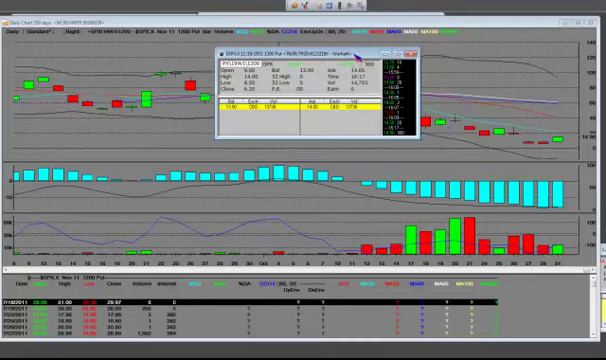
# Step: Push the quote window to the right screen edge and send it behind the chart
pyautogui.moveTo(352, 56); pyautogui.dragTo(605, 116)
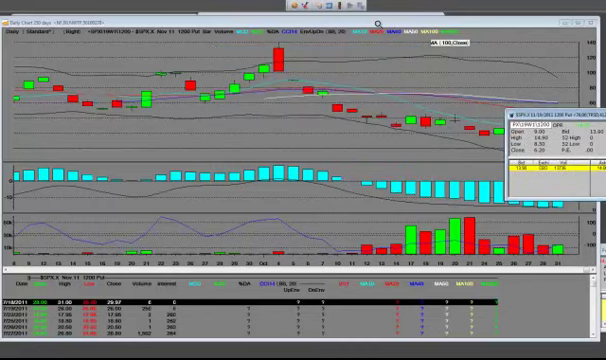
pyautogui.click(484, 28)
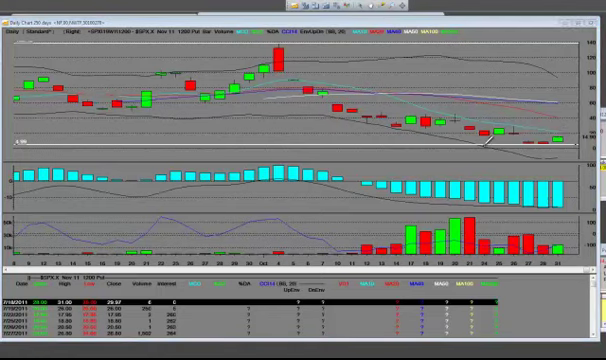
# Step: Change the trend line type from Horizontal to Regular in the Trend Lines dialog
pyautogui.click(383, 6)
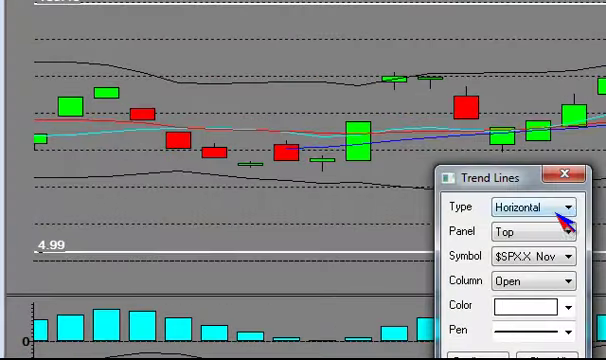
pyautogui.click(567, 207)
pyautogui.click(480, 225)
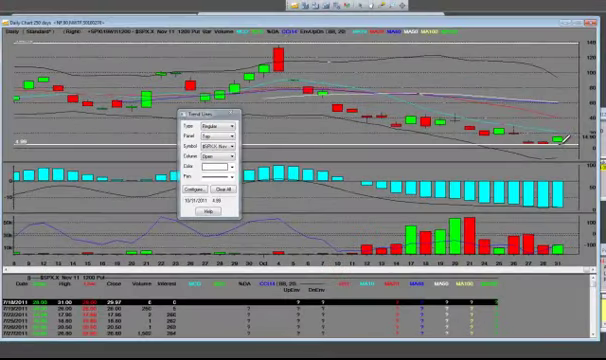
# Step: Draw a trend line from the Oct 4 high to the last candle and reopen the option quote
pyautogui.moveTo(563, 140); pyautogui.dragTo(277, 47)
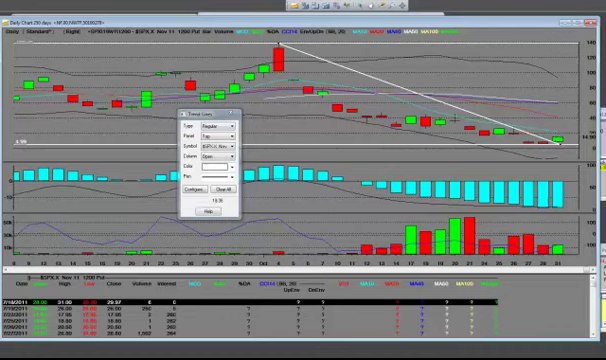
pyautogui.click(560, 143)
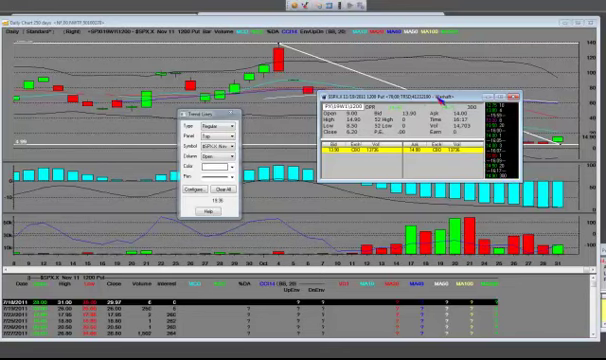
# Step: Close the floating SPX 1200 put quote window
pyautogui.click(513, 97)
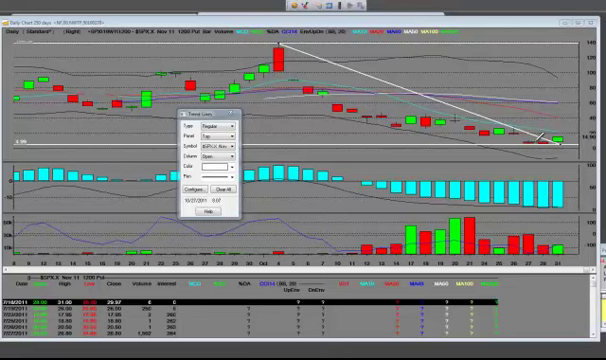
# Step: Extend the trend line to the 10/31/2011 candle and move the quote window off-screen
pyautogui.moveTo(539, 137); pyautogui.dragTo(566, 134)
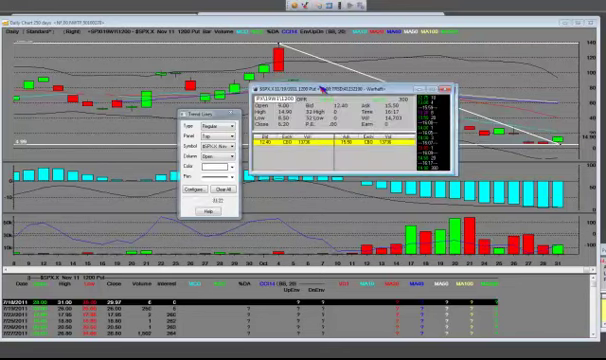
pyautogui.moveTo(350, 89)
pyautogui.mouseDown()
pyautogui.moveTo(348, 69)
pyautogui.moveTo(368, 56)
pyautogui.mouseUp()
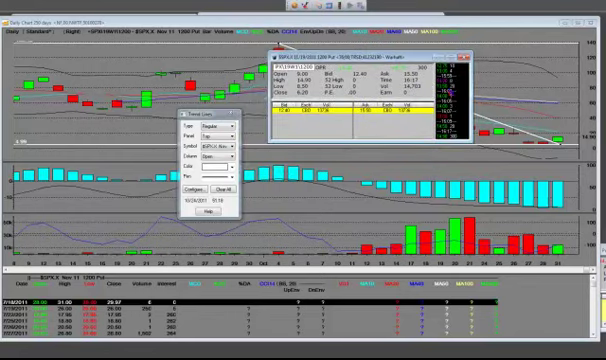
pyautogui.moveTo(400, 56); pyautogui.dragTo(605, 93)
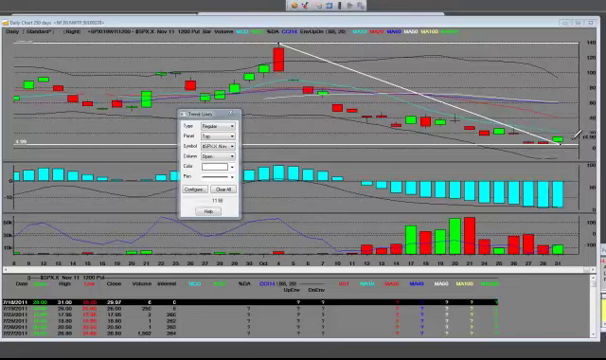